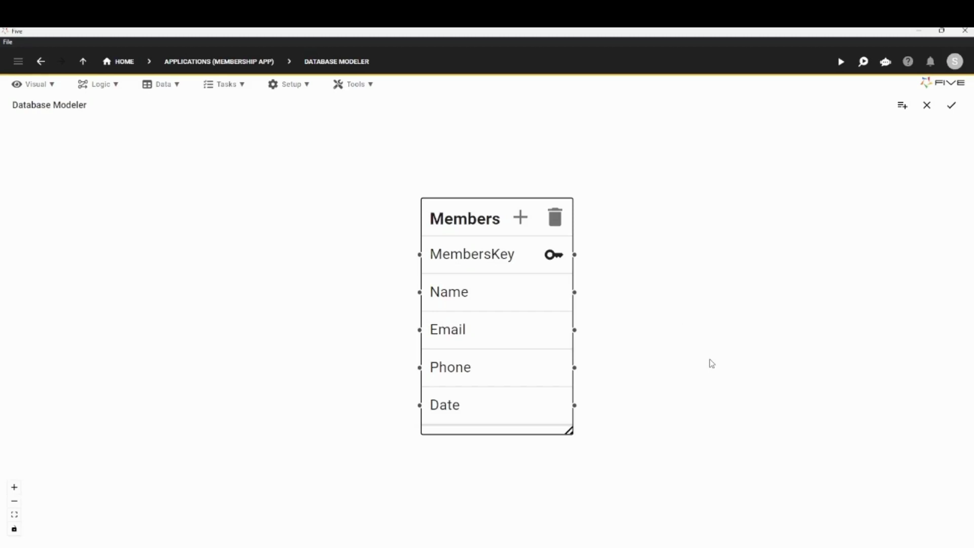
Run the Membership App to preview it, then close the preview window and return to the Database Modeler
mouse_move(429, 218)
mouse_down()
mouse_move(416, 229)
mouse_move(415, 211)
mouse_up()
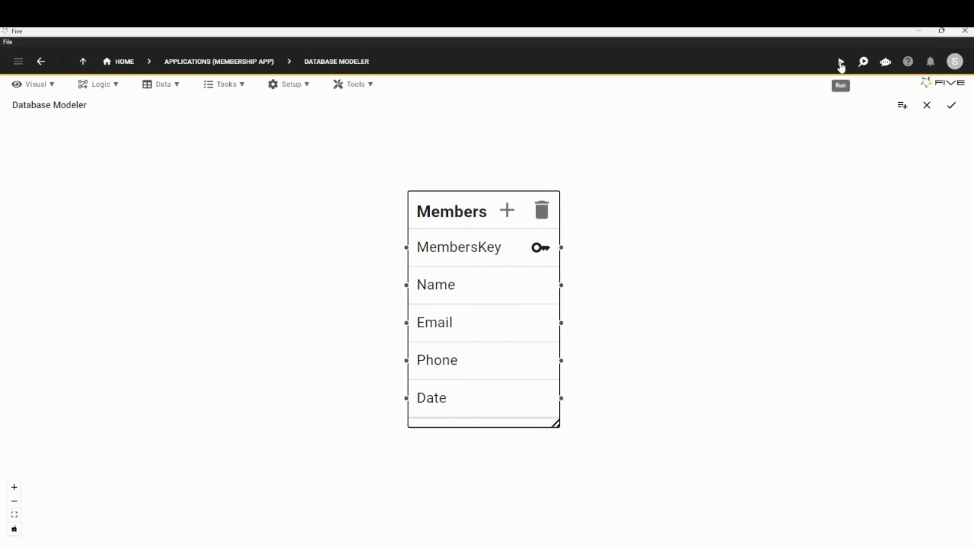
click(841, 64)
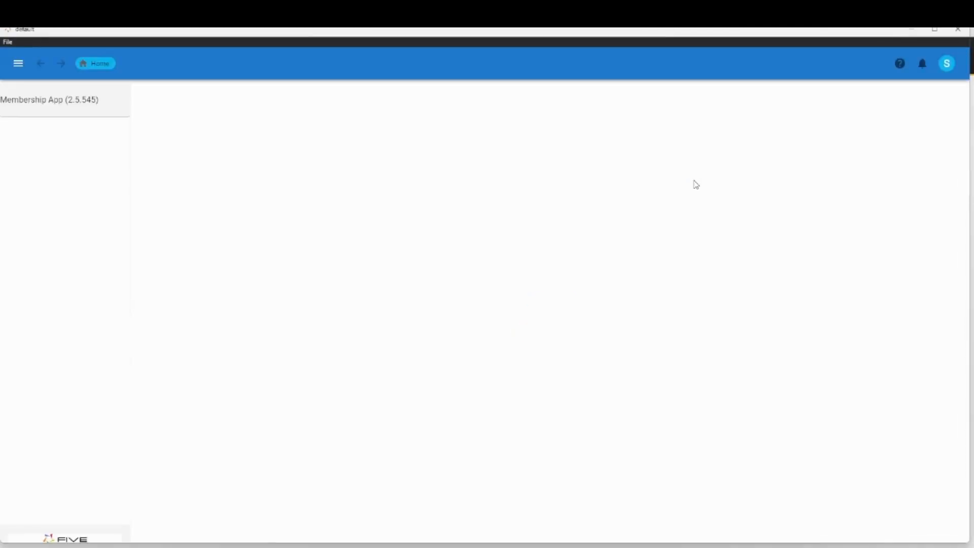
click(934, 30)
click(954, 31)
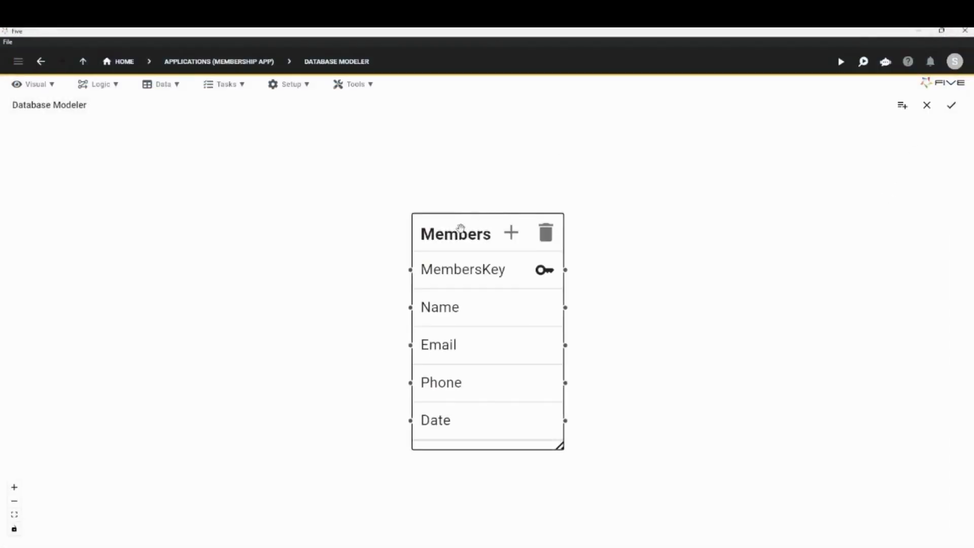
Create and save a Members form with the Form Wizard, using the Members table as main data source
drag(459, 226, 458, 192)
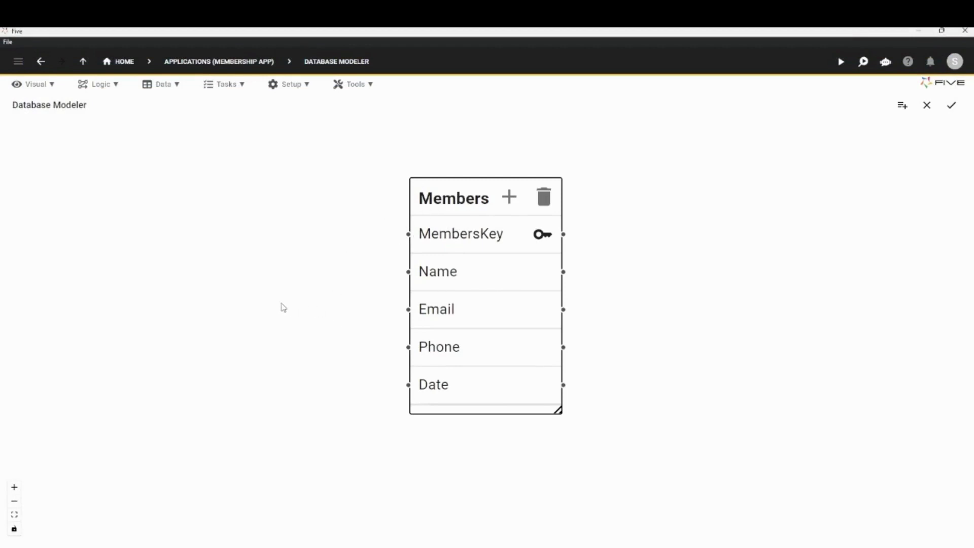
click(35, 86)
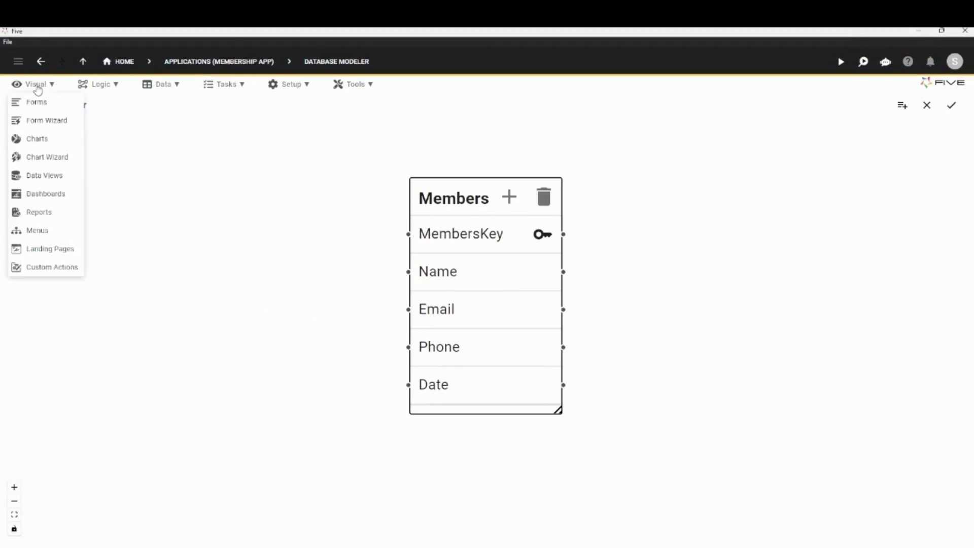
click(47, 121)
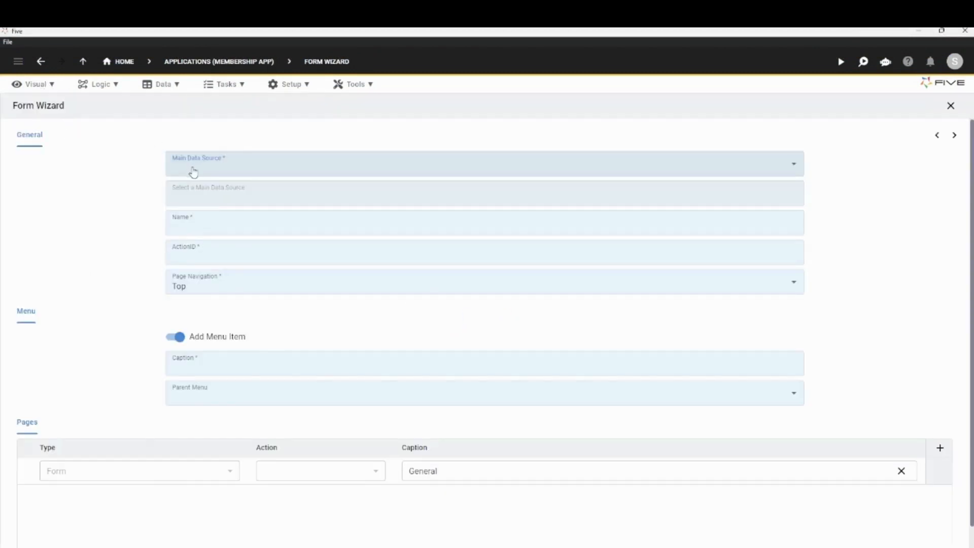
click(194, 172)
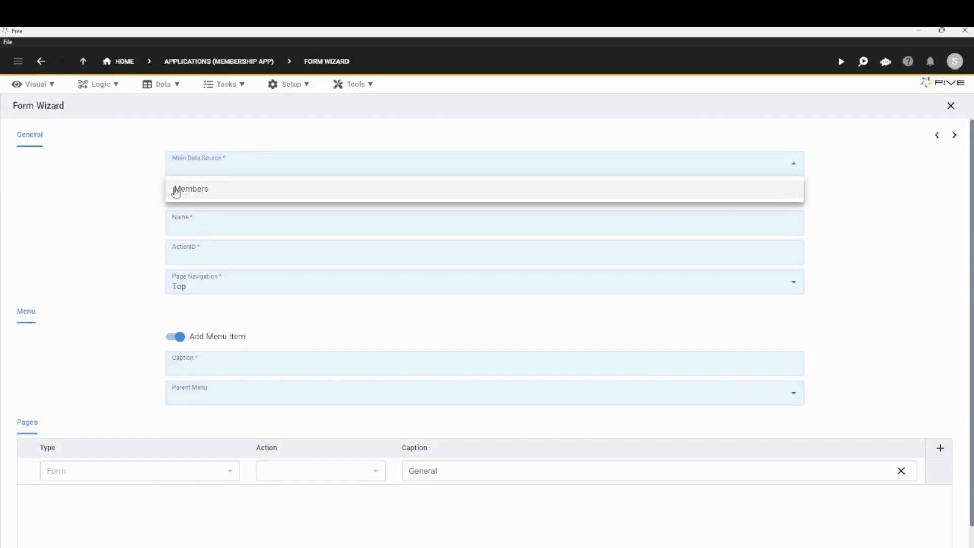
click(185, 196)
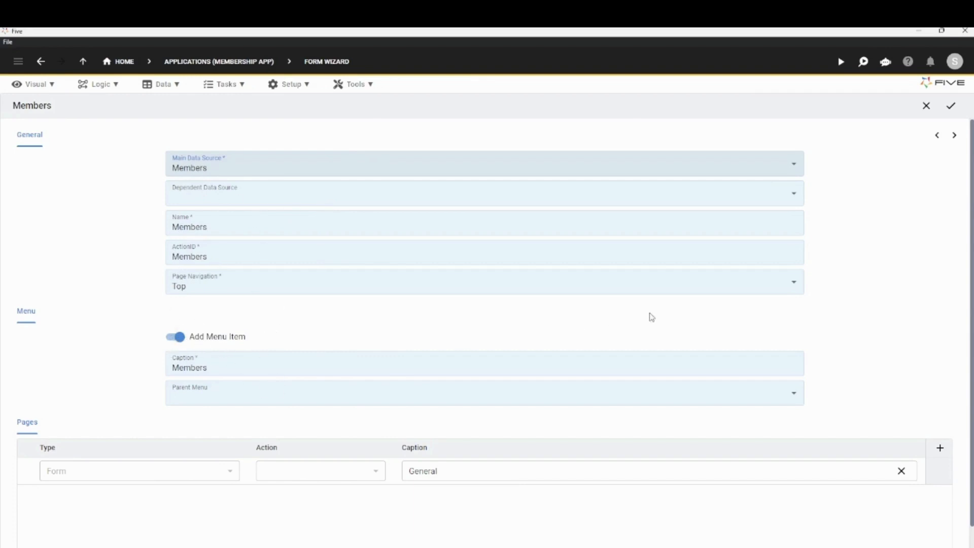
click(954, 135)
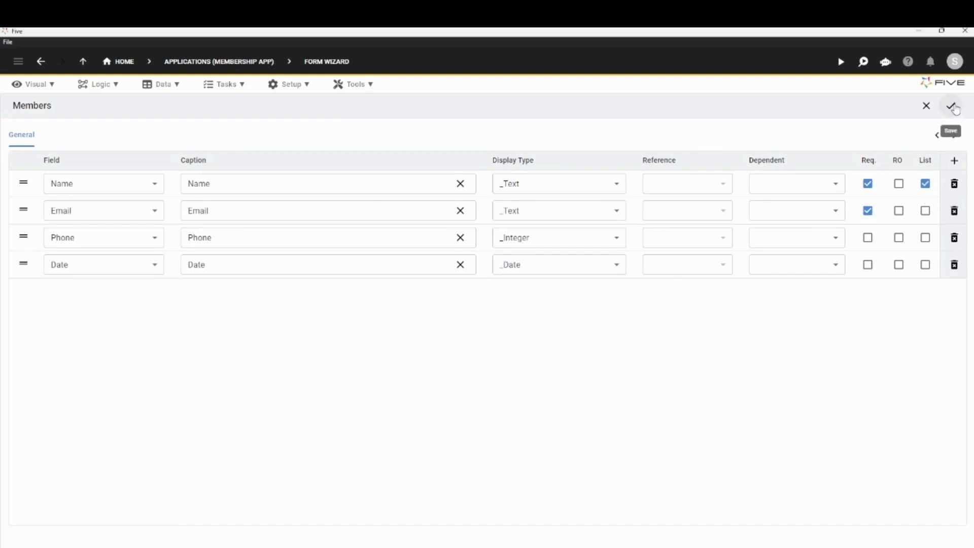
click(951, 107)
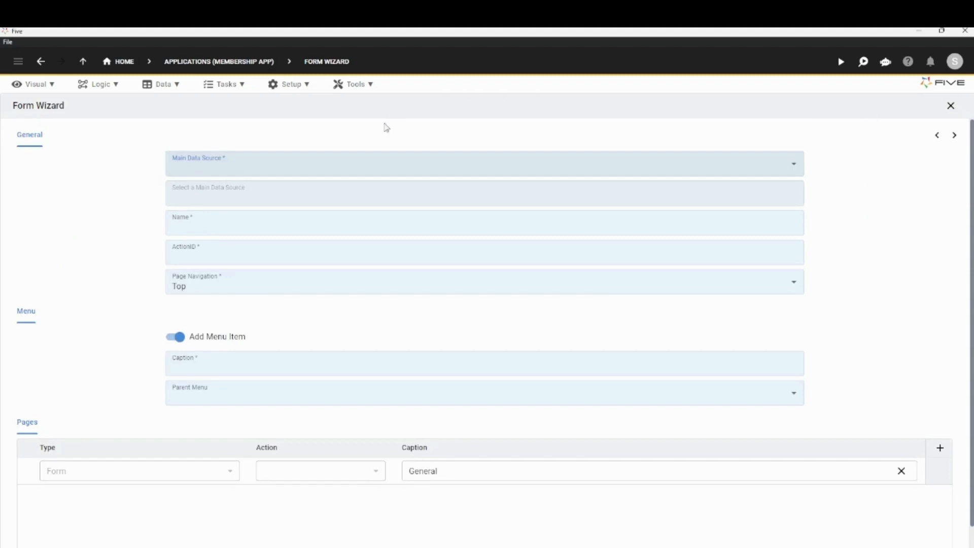
Open the Members form in Forms and inspect the fields on its General page
click(40, 85)
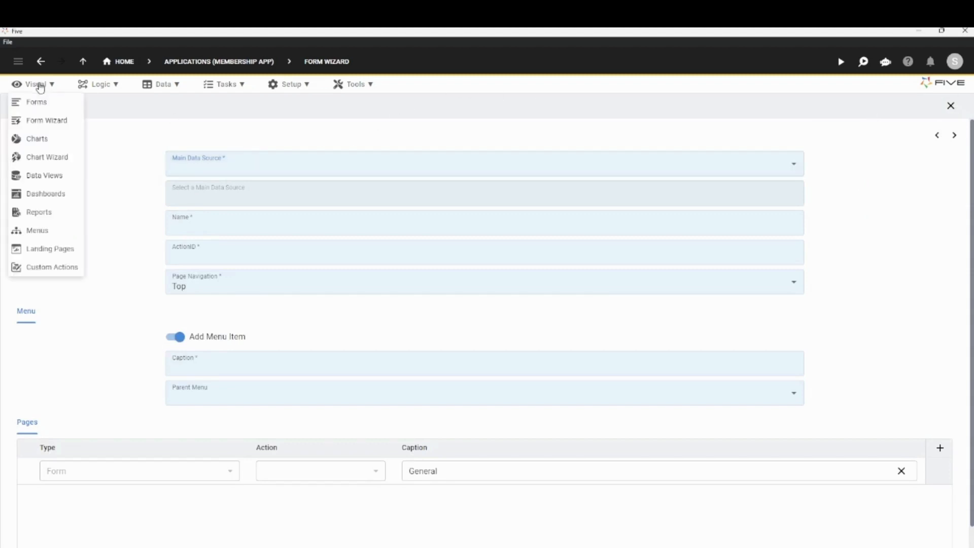
click(37, 101)
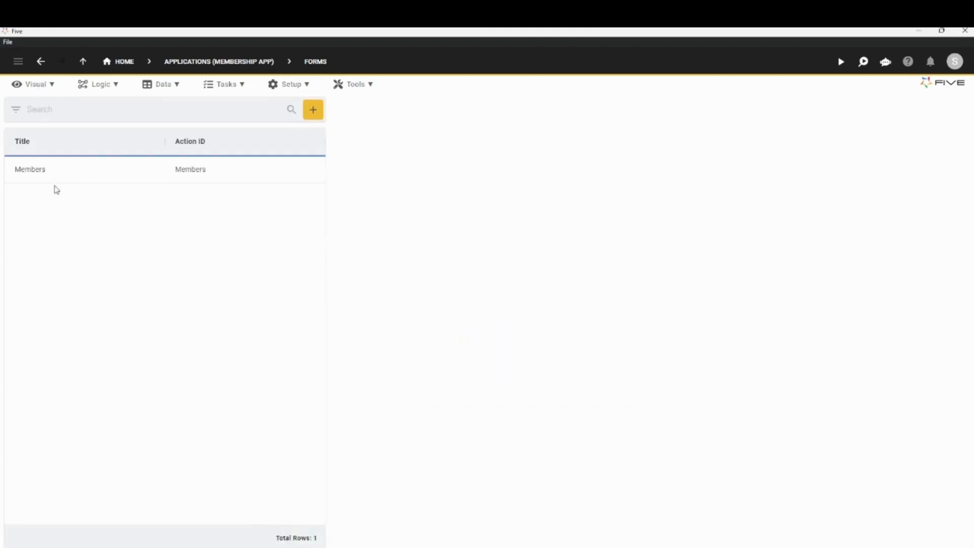
click(81, 176)
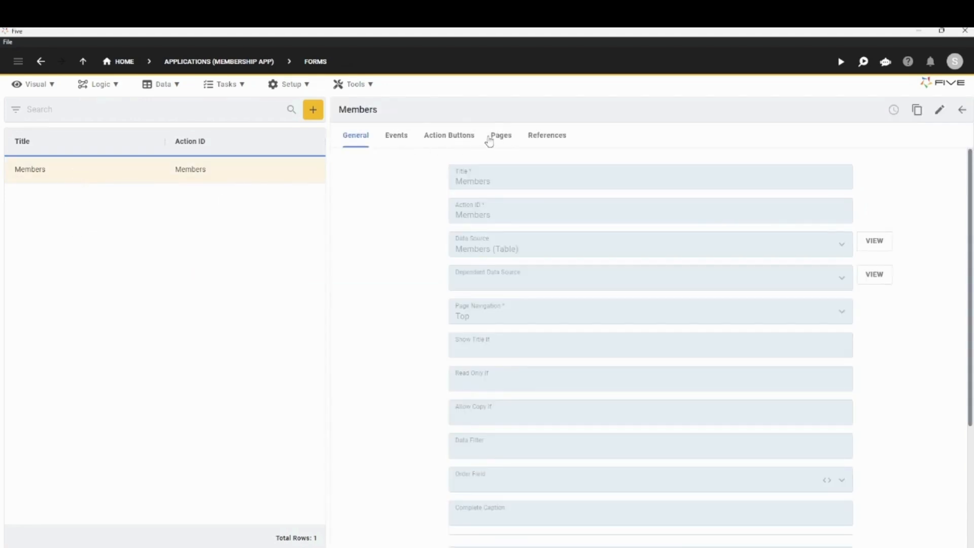
click(502, 136)
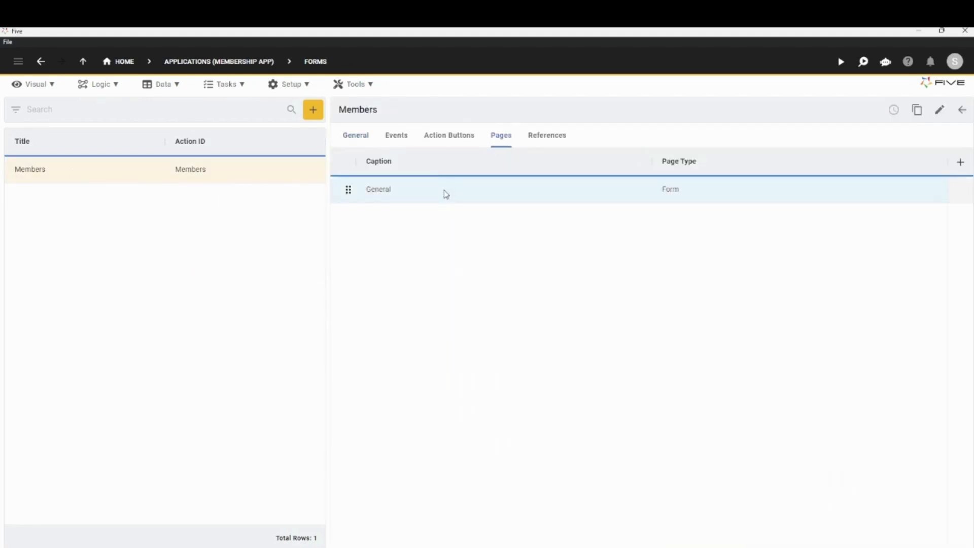
click(445, 194)
click(433, 164)
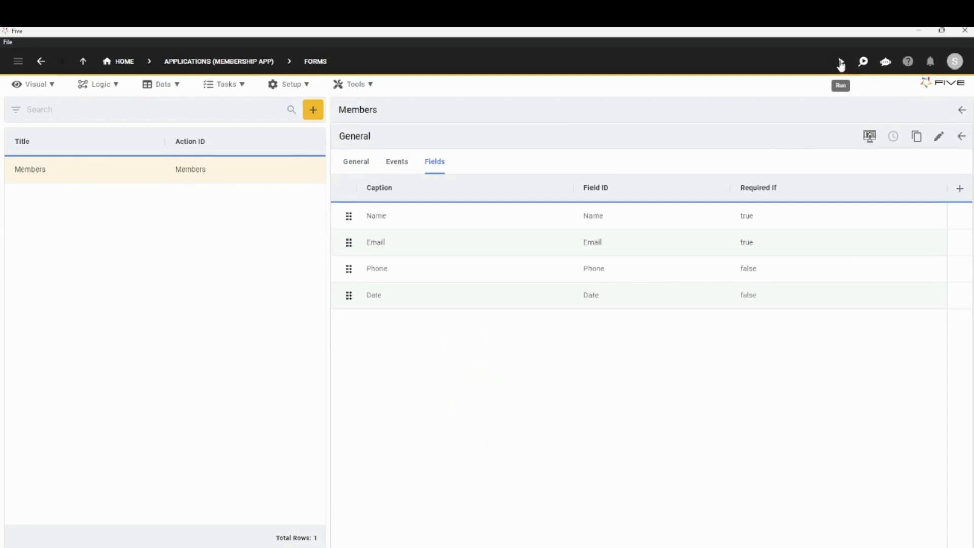
Run the app and save a new Members record with the member's name, e-mail, phone number and date 2023-09-20
click(840, 63)
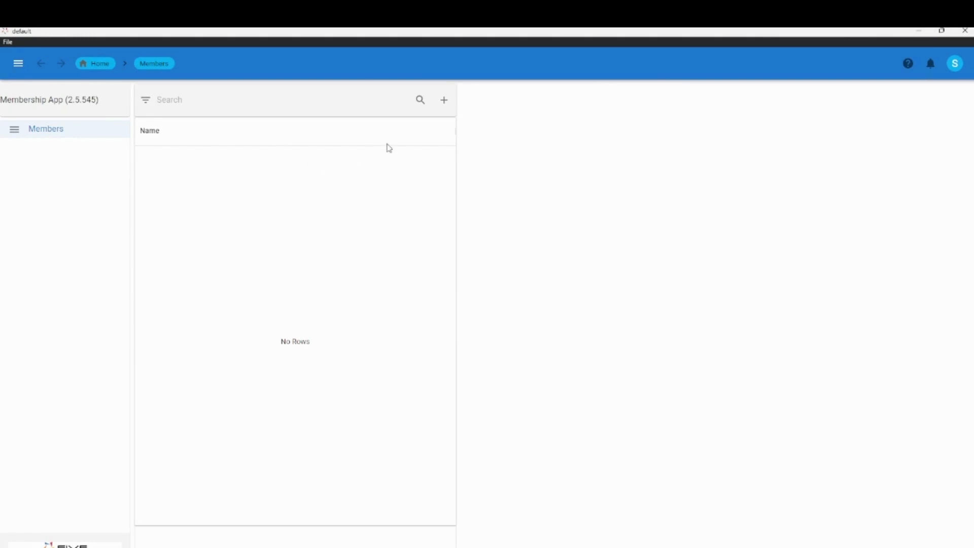
click(445, 101)
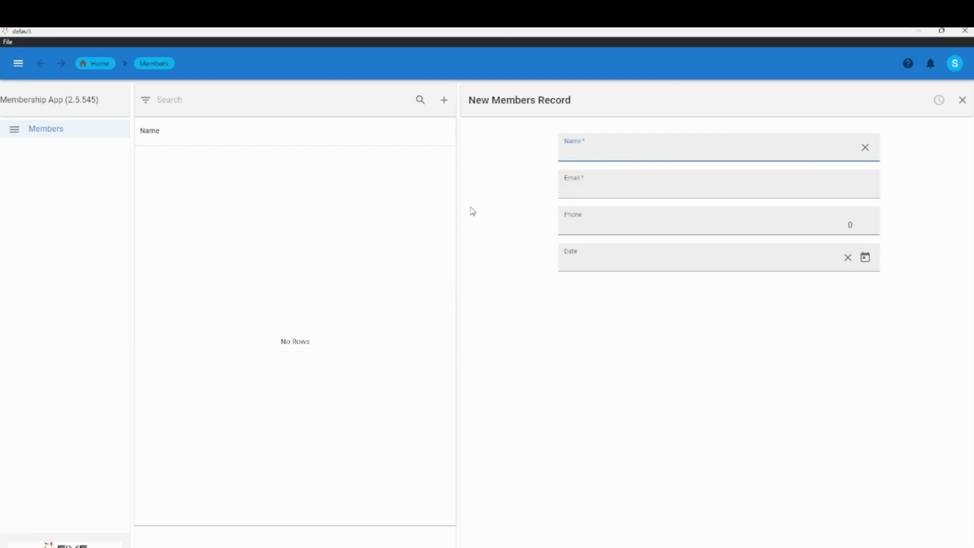
text(Pranoy)
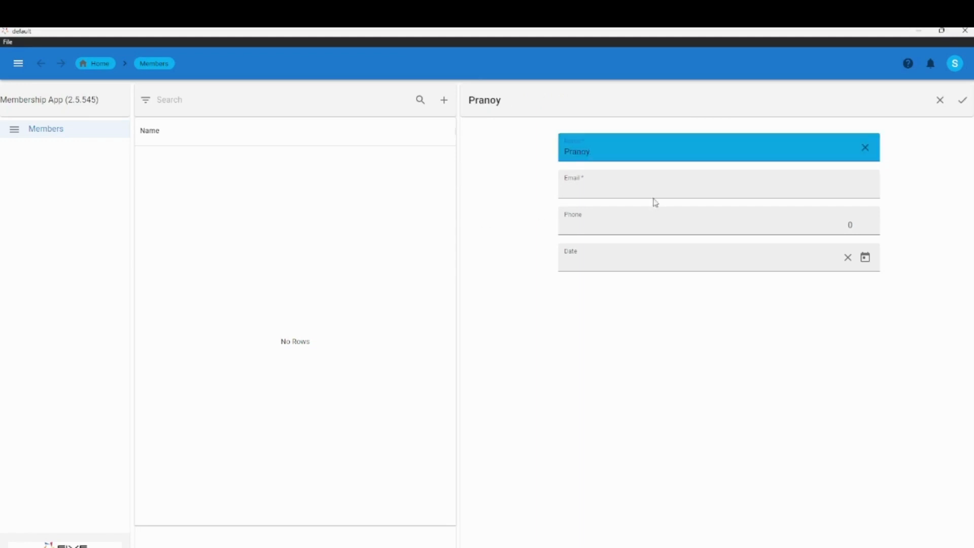
key(Tab)
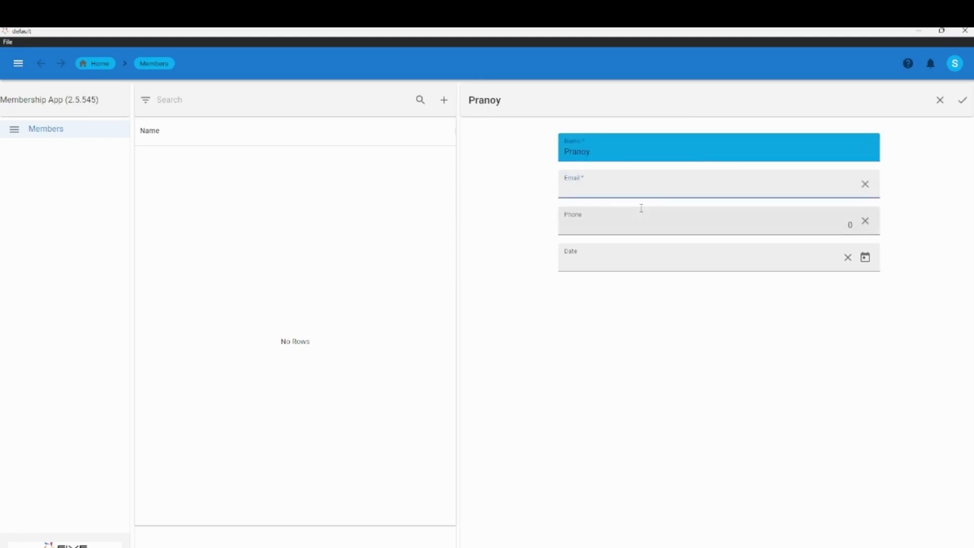
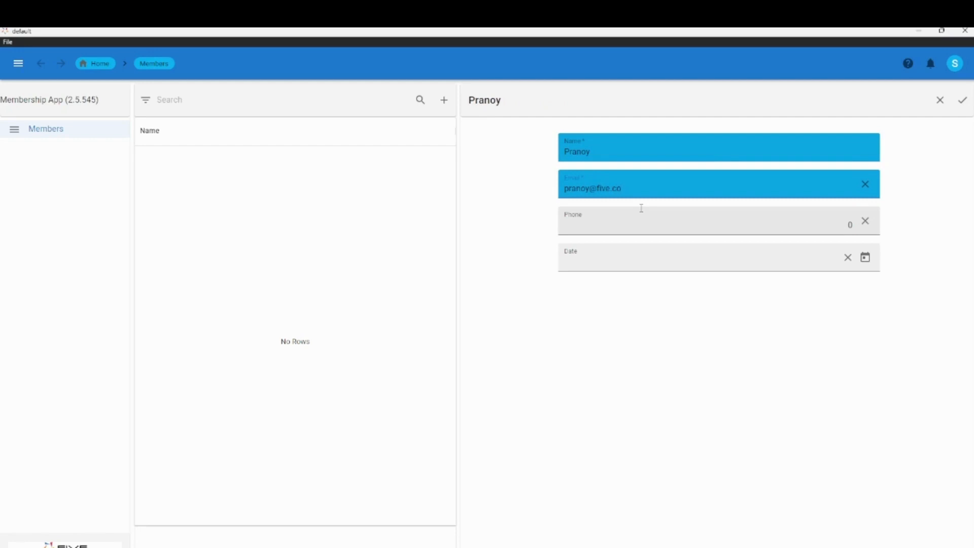
key(Tab)
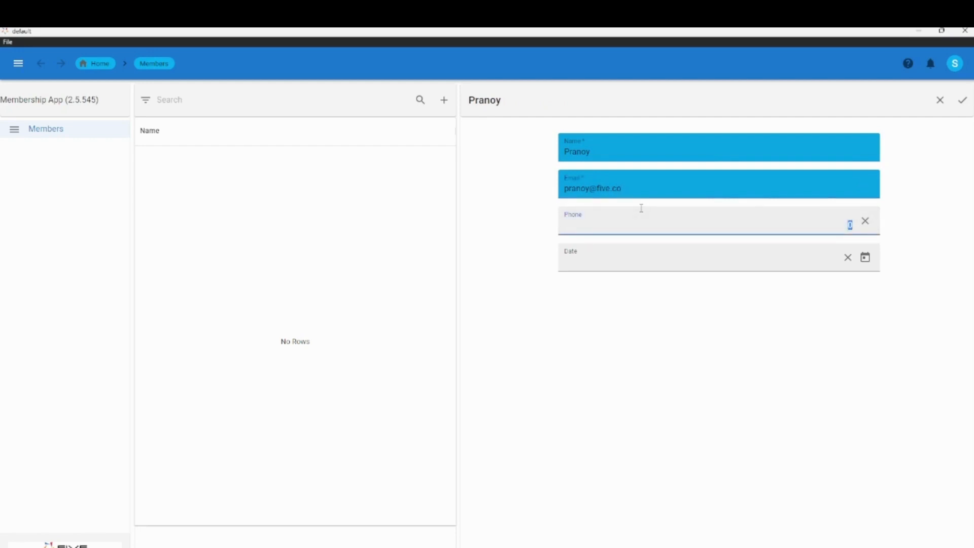
text(123456)
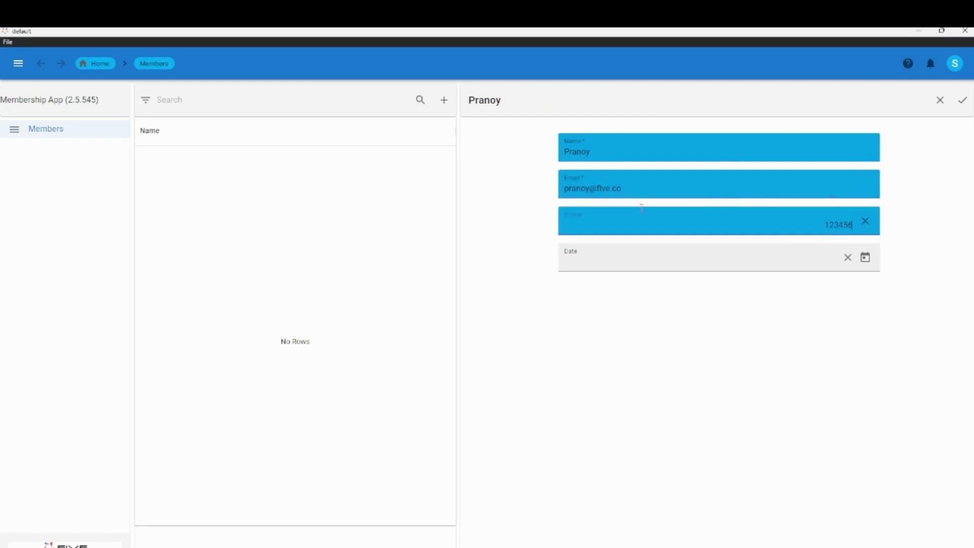
text(789)
click(865, 258)
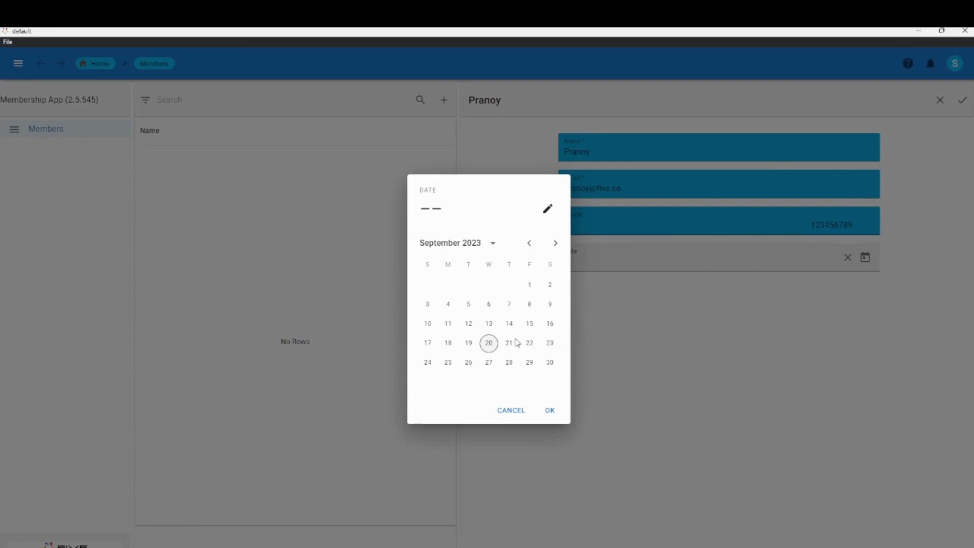
click(488, 344)
click(552, 411)
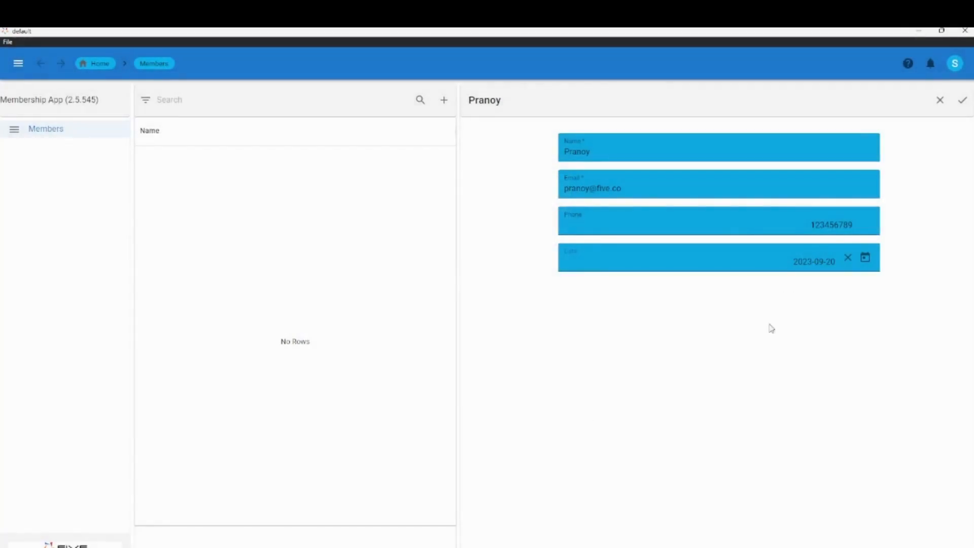
click(964, 103)
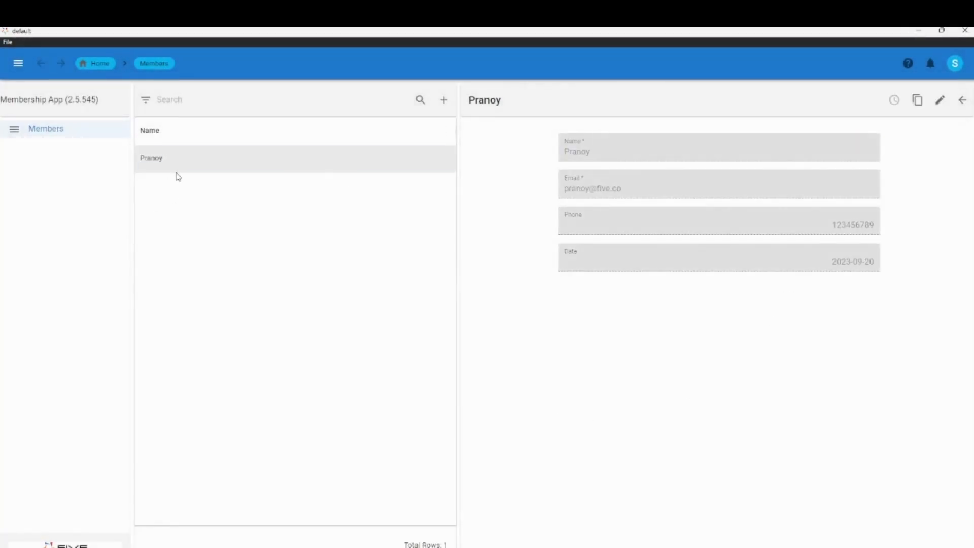
Save a second Members record with another member's name, e-mail, phone number and date 2023-09-21
click(444, 102)
click(615, 155)
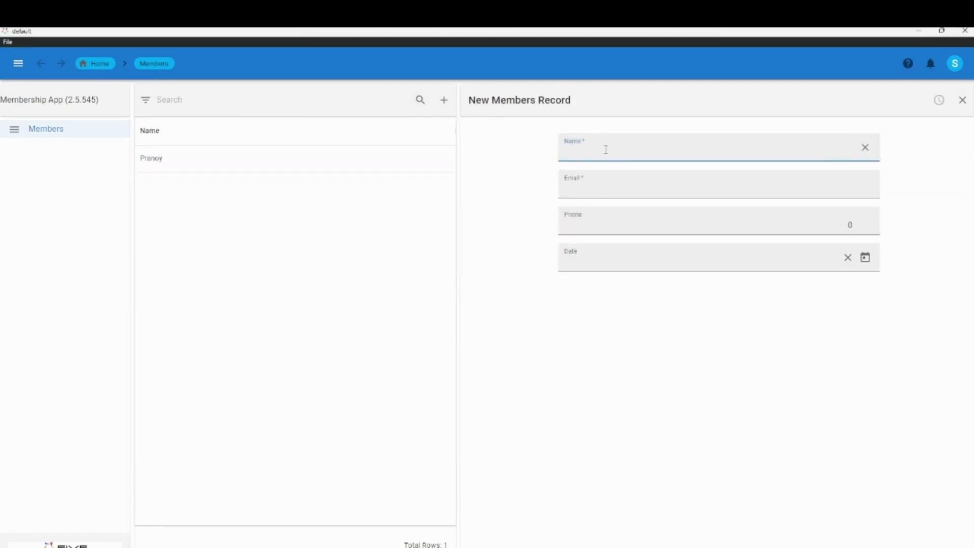
text(John Doe)
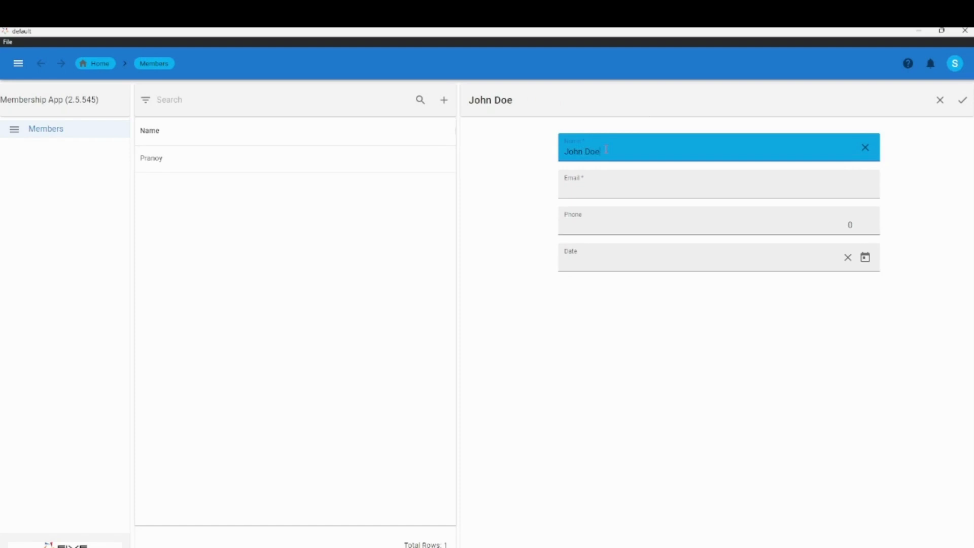
click(576, 188)
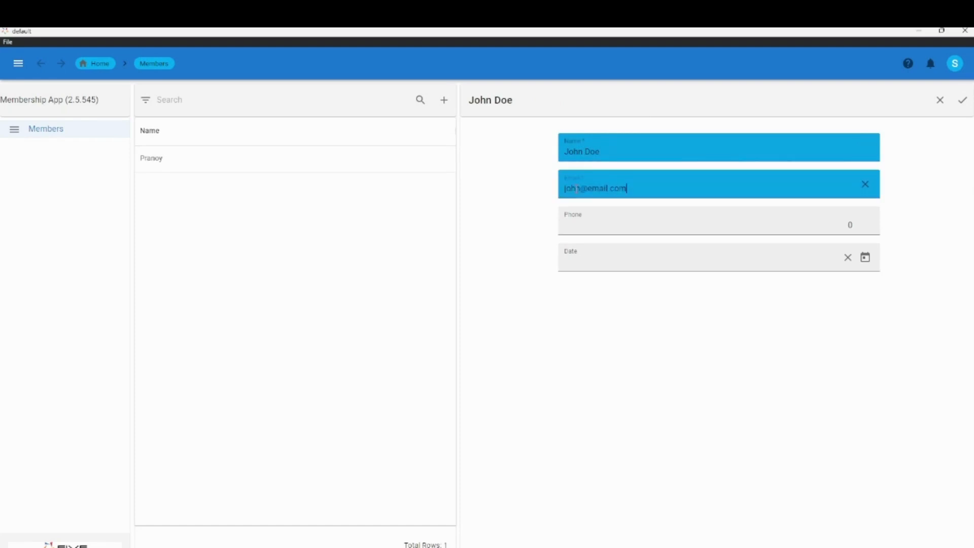
click(592, 223)
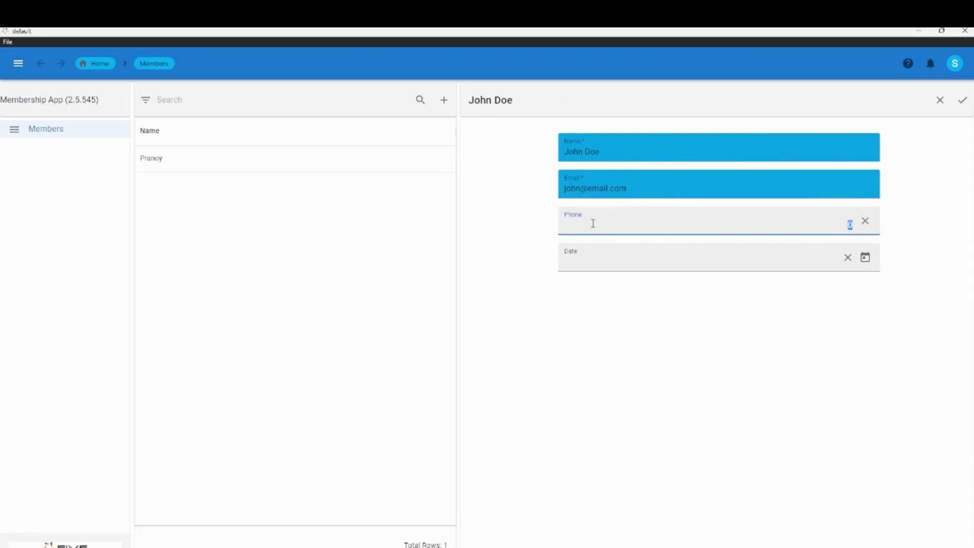
text(9876)
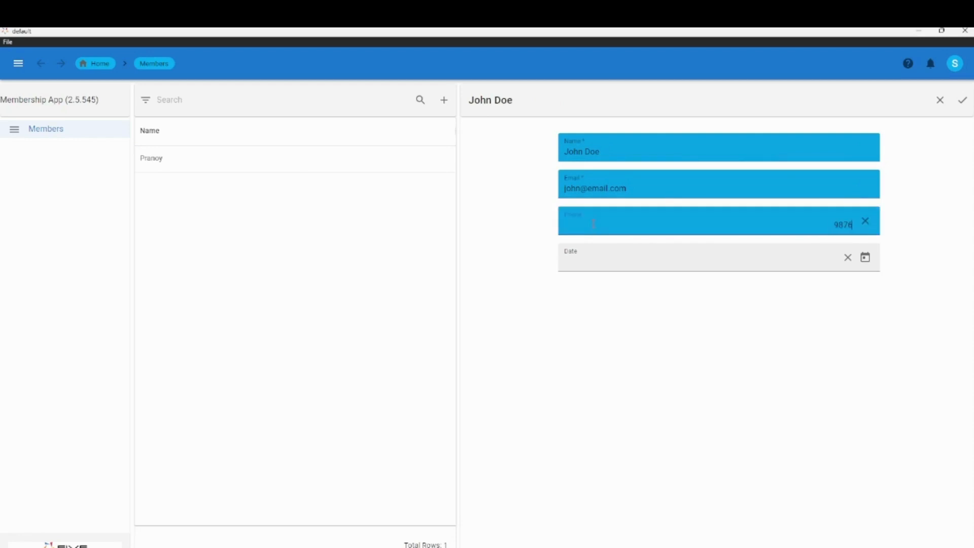
text(54321)
click(865, 257)
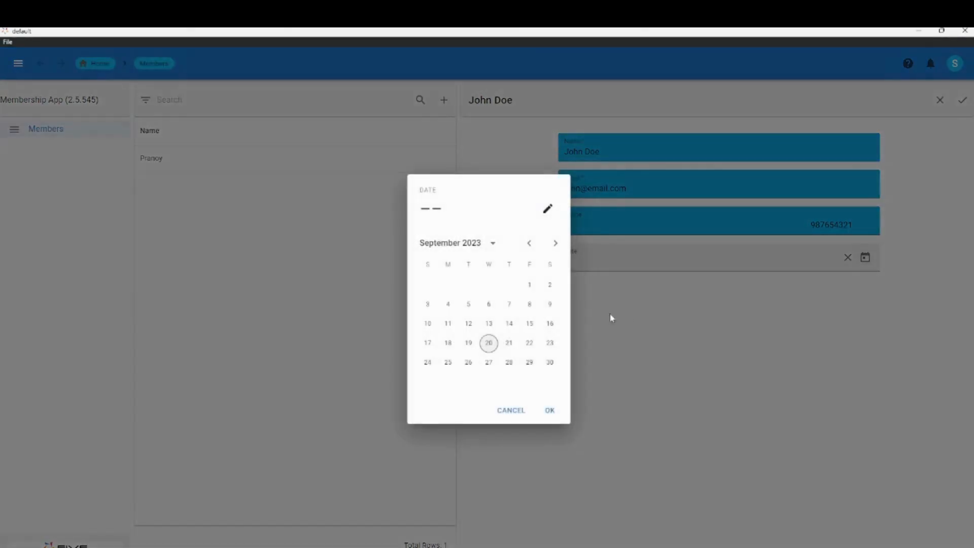
click(508, 344)
click(551, 410)
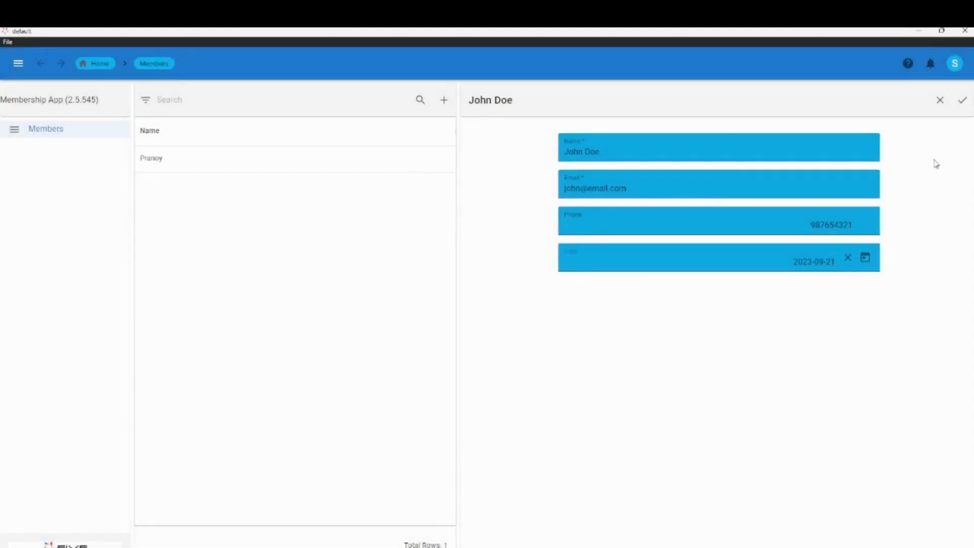
click(962, 100)
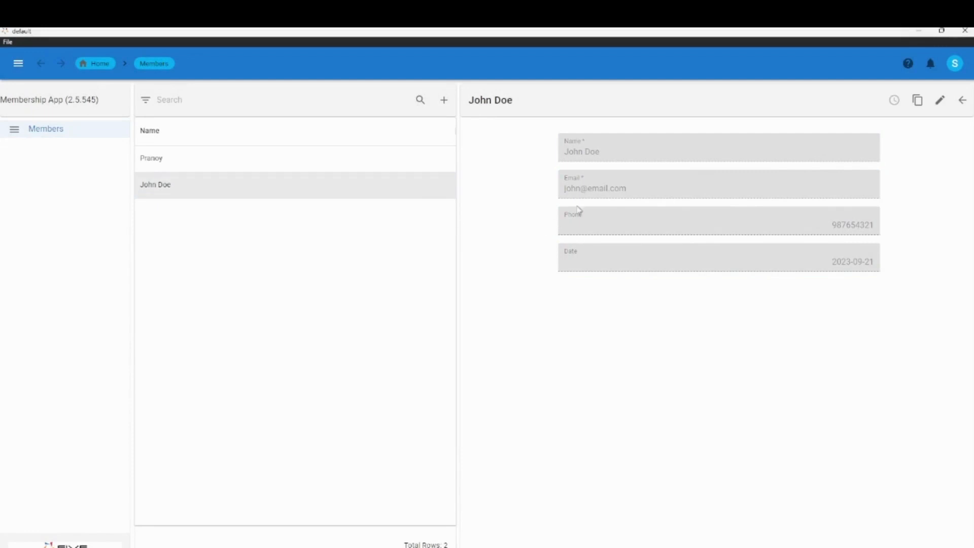
Browse the two saved member records in the list to review their details
click(201, 163)
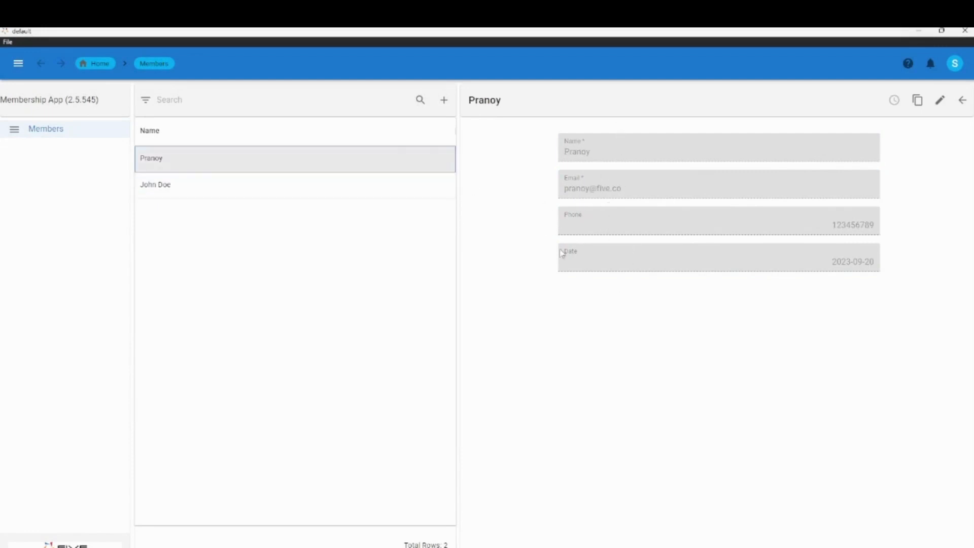
click(269, 189)
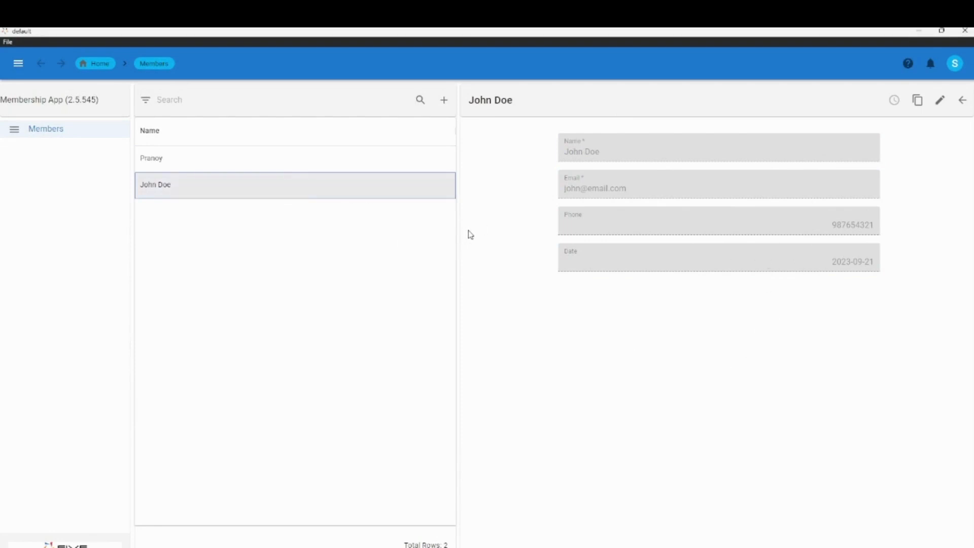
click(498, 279)
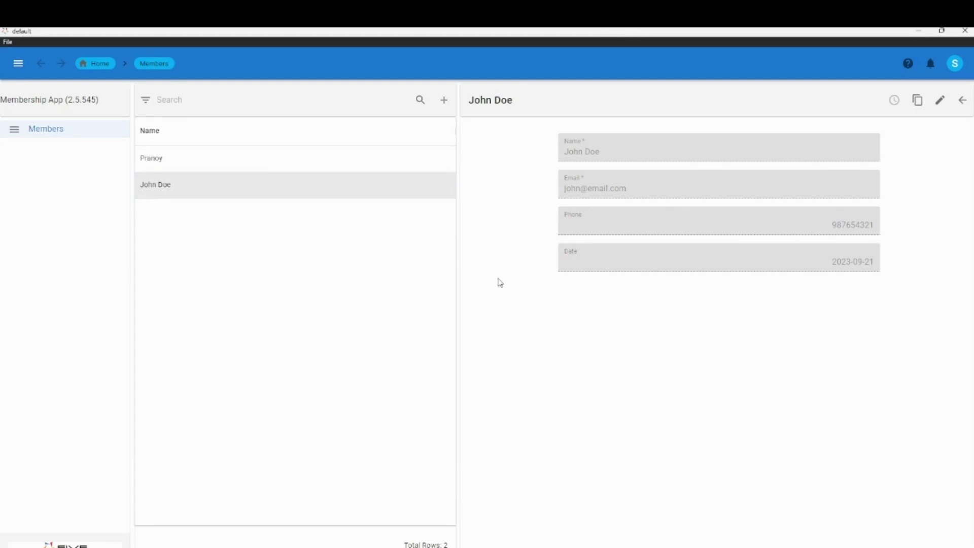